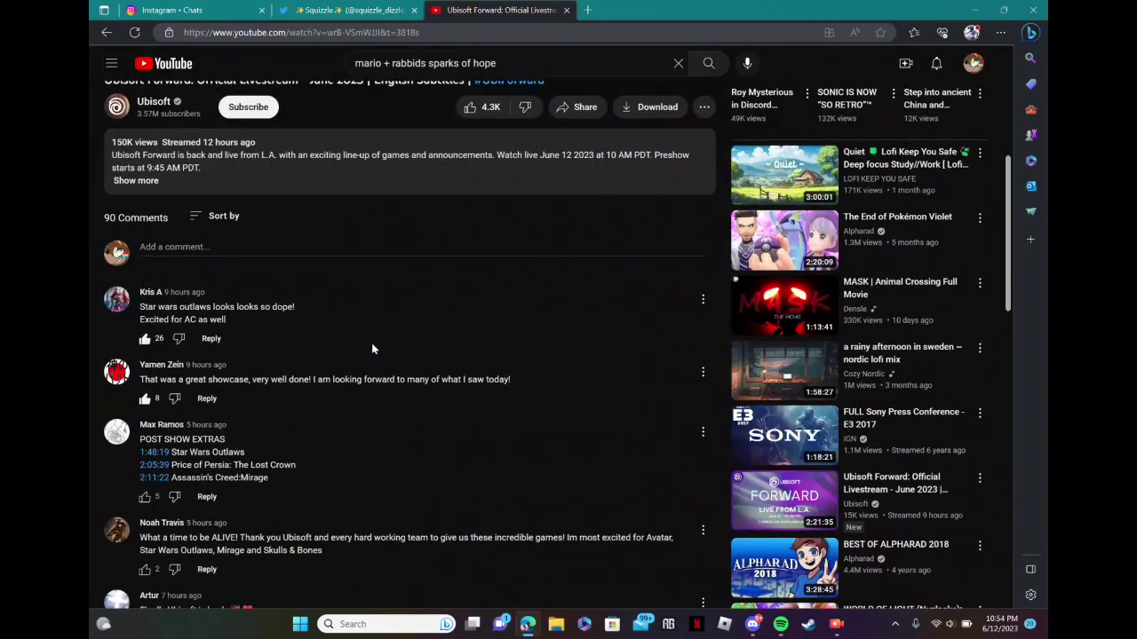
pyautogui.scroll(-5, 371, 343)
pyautogui.scroll(-2, 371, 343)
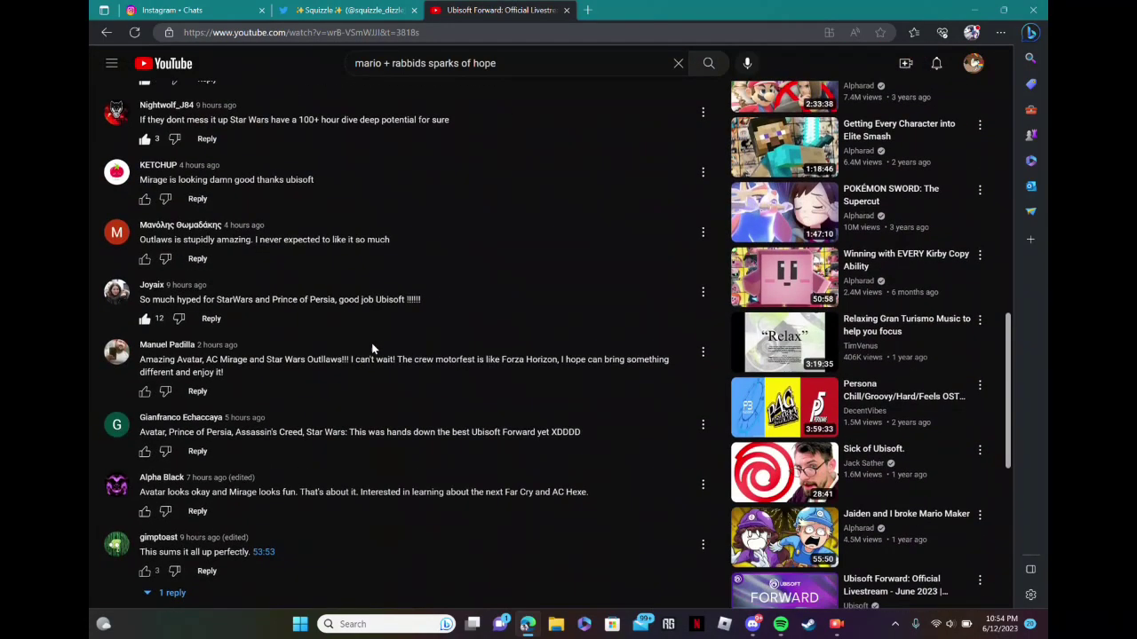
pyautogui.scroll(-5, 371, 343)
pyautogui.scroll(-3, 371, 343)
pyautogui.scroll(-3, 371, 343)
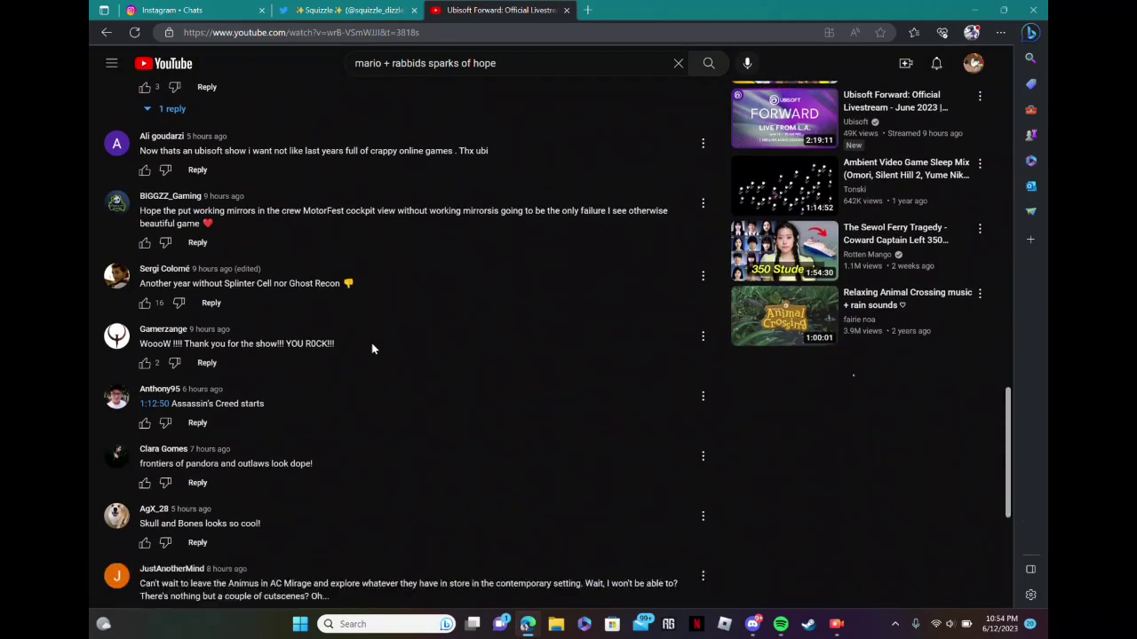
# Step: Leave the Ubisoft Forward livestream comments via the YouTube logo for the home page
pyautogui.click(679, 63)
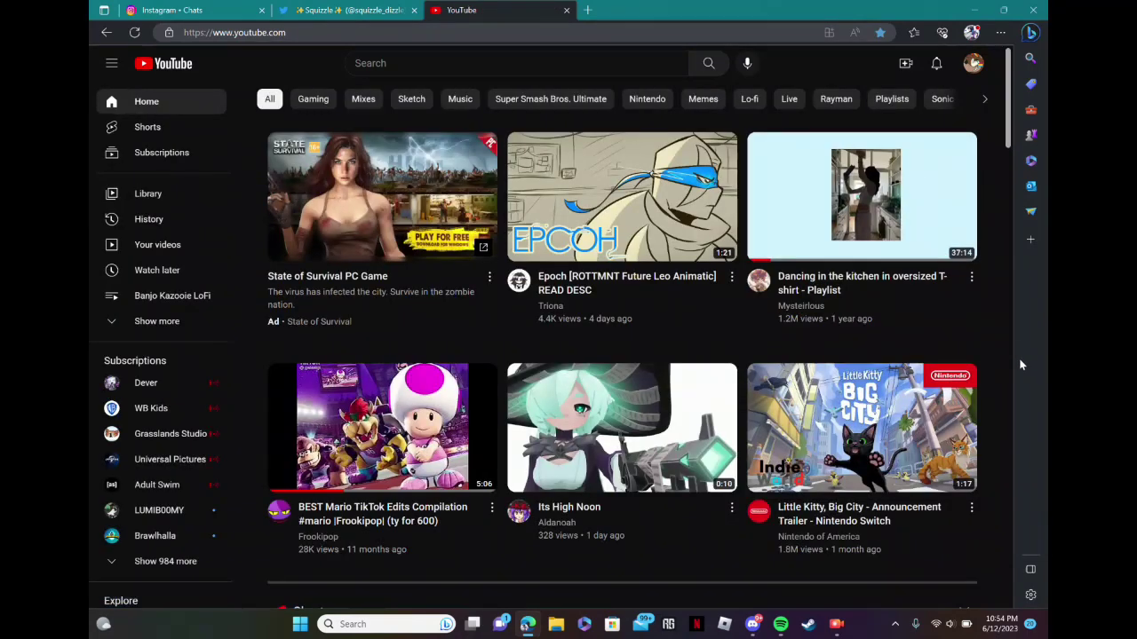
pyautogui.scroll(-4, 997, 400)
pyautogui.scroll(-3, 997, 400)
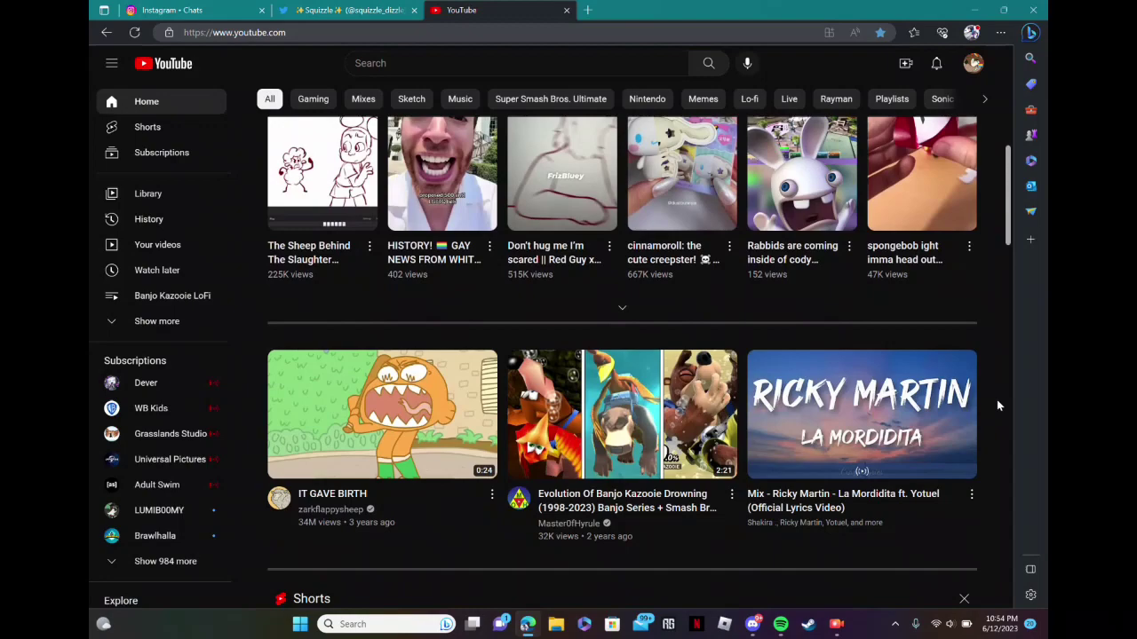
pyautogui.scroll(-5, 996, 400)
pyautogui.scroll(-3, 997, 399)
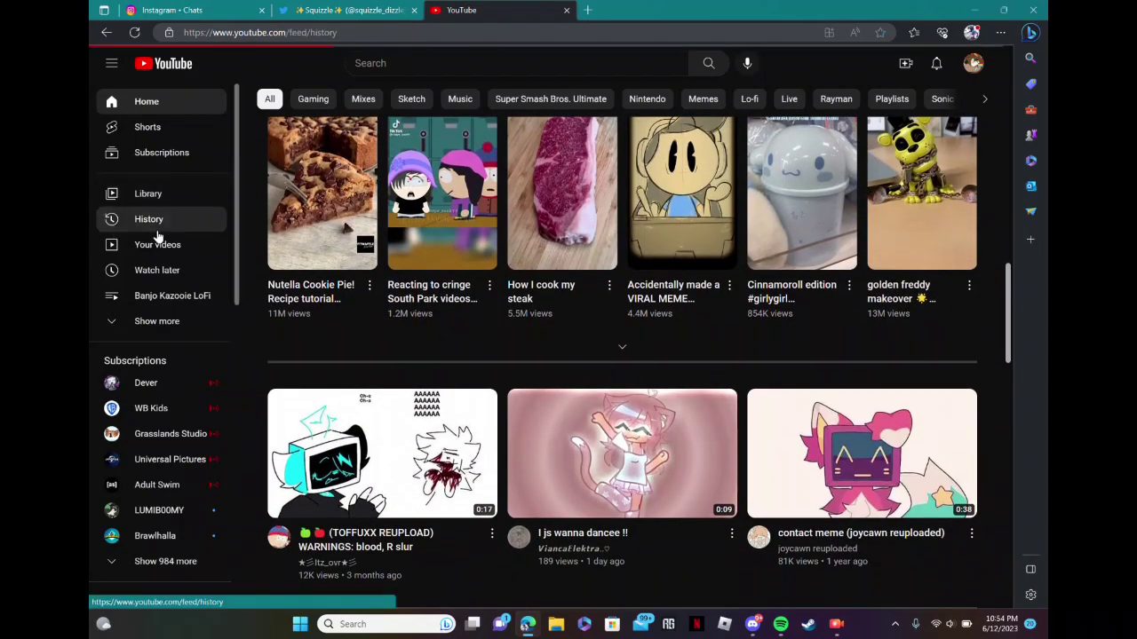
pyautogui.scroll(-5, 683, 397)
pyautogui.scroll(-5, 695, 410)
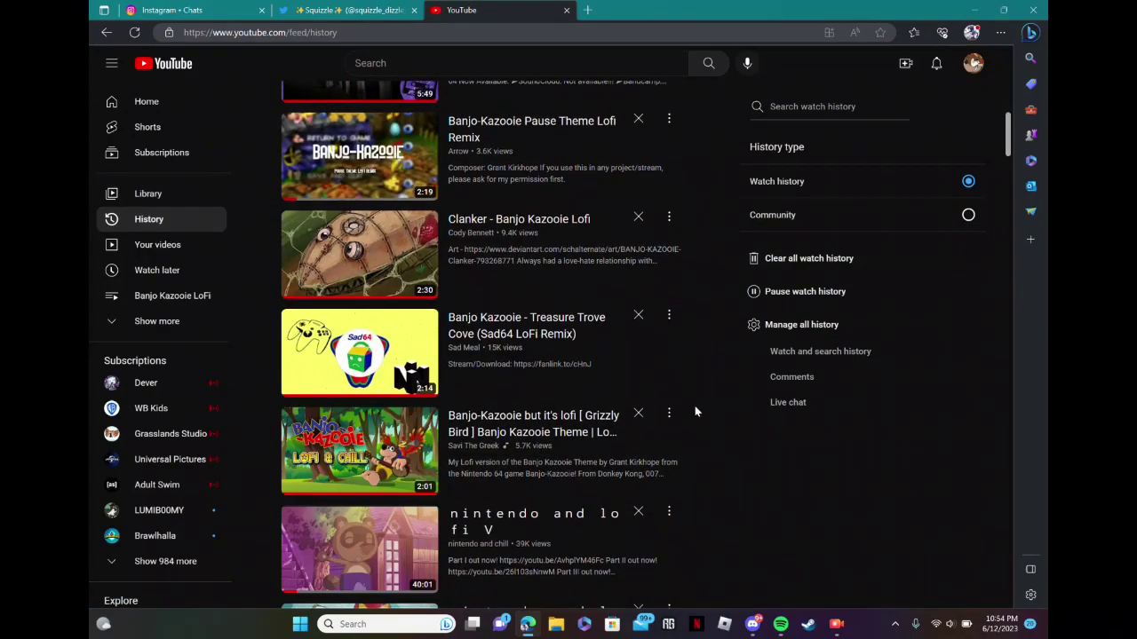
pyautogui.scroll(-5, 695, 411)
pyautogui.scroll(-4, 694, 410)
pyautogui.scroll(-5, 694, 410)
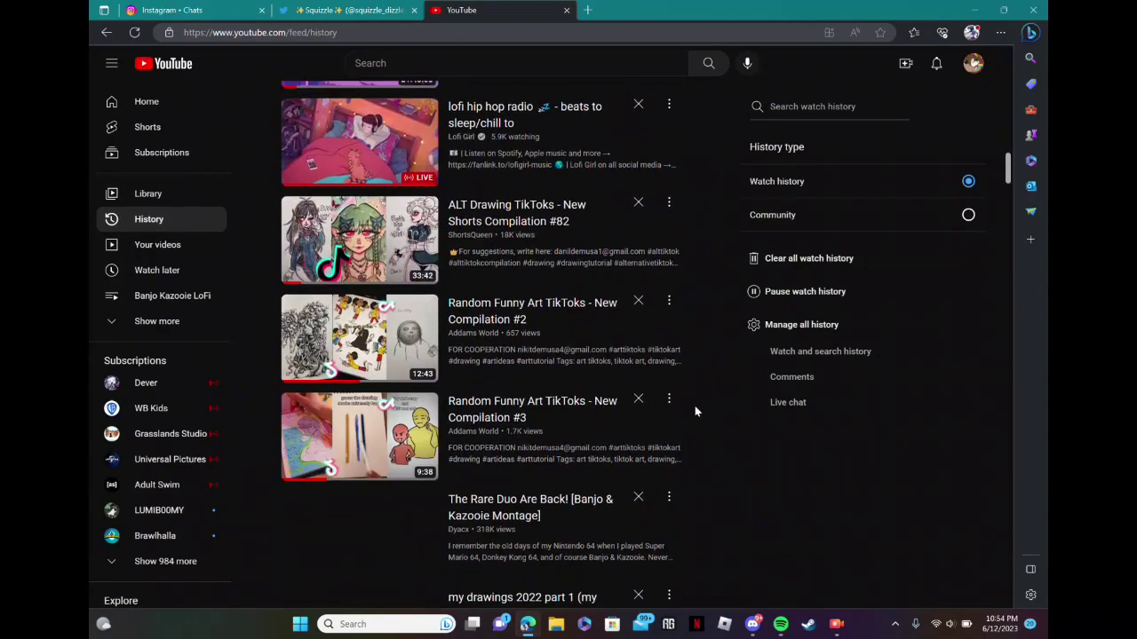
pyautogui.scroll(-5, 694, 411)
pyautogui.scroll(-3, 694, 411)
pyautogui.scroll(-3, 694, 410)
pyautogui.scroll(-5, 694, 411)
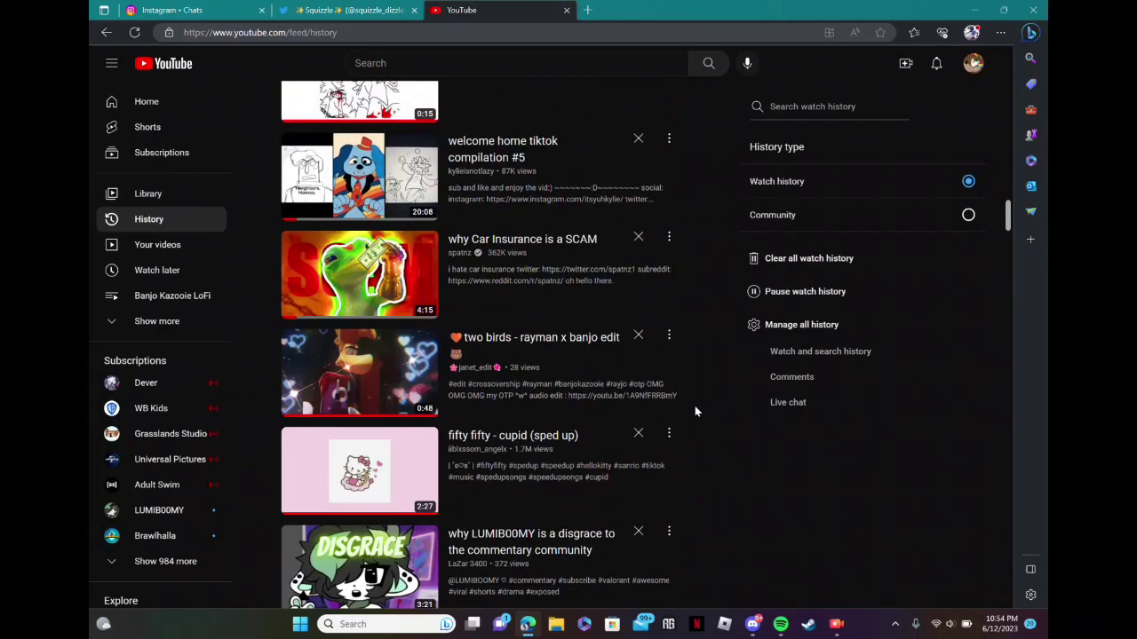
pyautogui.scroll(-5, 695, 411)
pyautogui.scroll(-5, 695, 410)
pyautogui.scroll(-5, 695, 411)
pyautogui.scroll(-5, 694, 410)
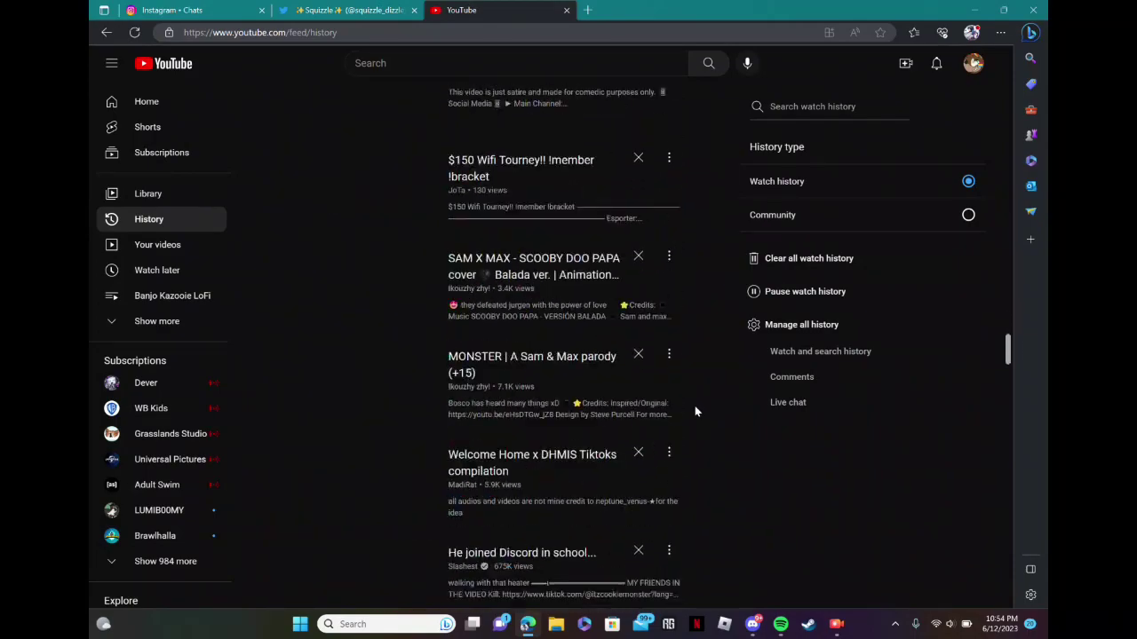
pyautogui.scroll(-5, 695, 411)
pyautogui.scroll(-2, 695, 411)
pyautogui.scroll(-3, 694, 411)
pyautogui.scroll(-1, 695, 411)
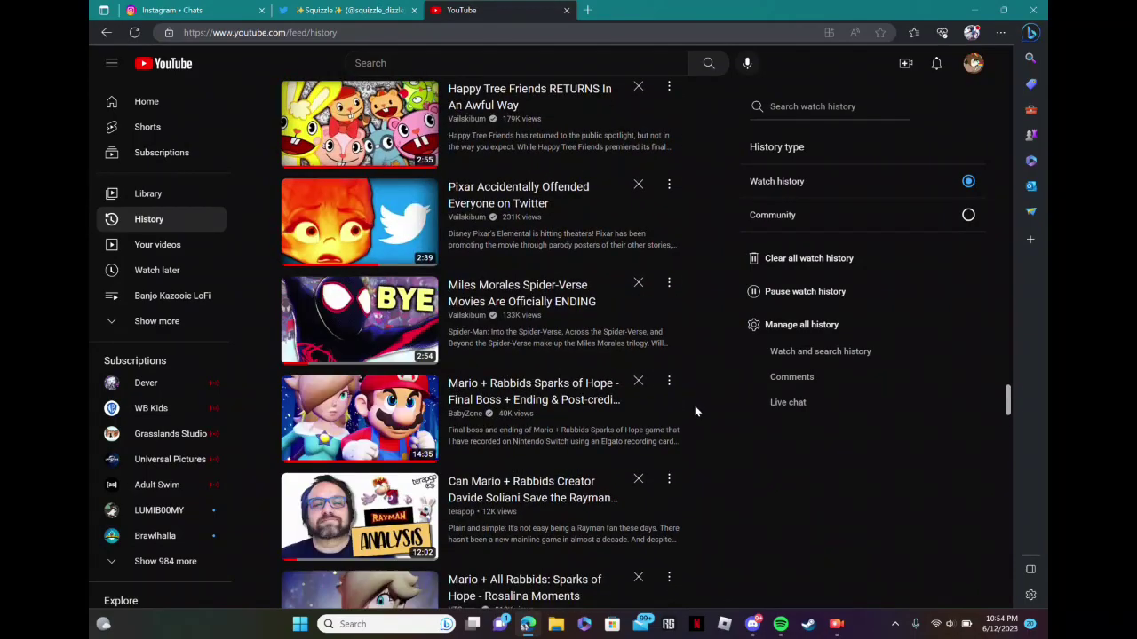
pyautogui.scroll(-5, 694, 410)
pyautogui.scroll(-2, 695, 410)
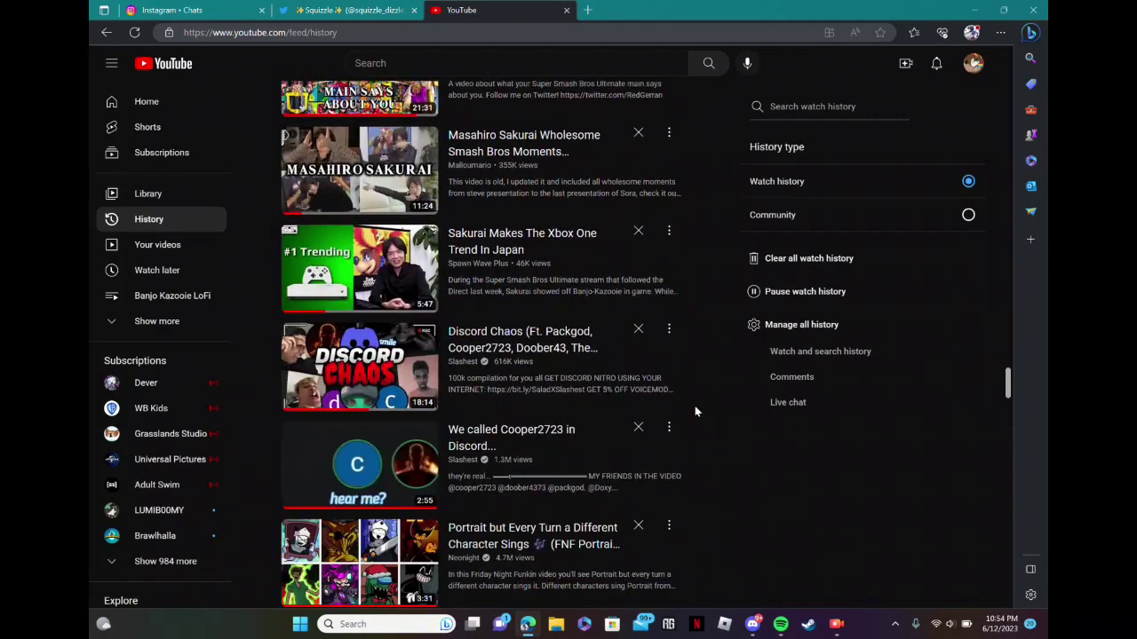
pyautogui.scroll(-5, 695, 410)
pyautogui.scroll(-2, 695, 411)
pyautogui.scroll(-2, 695, 410)
pyautogui.scroll(-5, 694, 410)
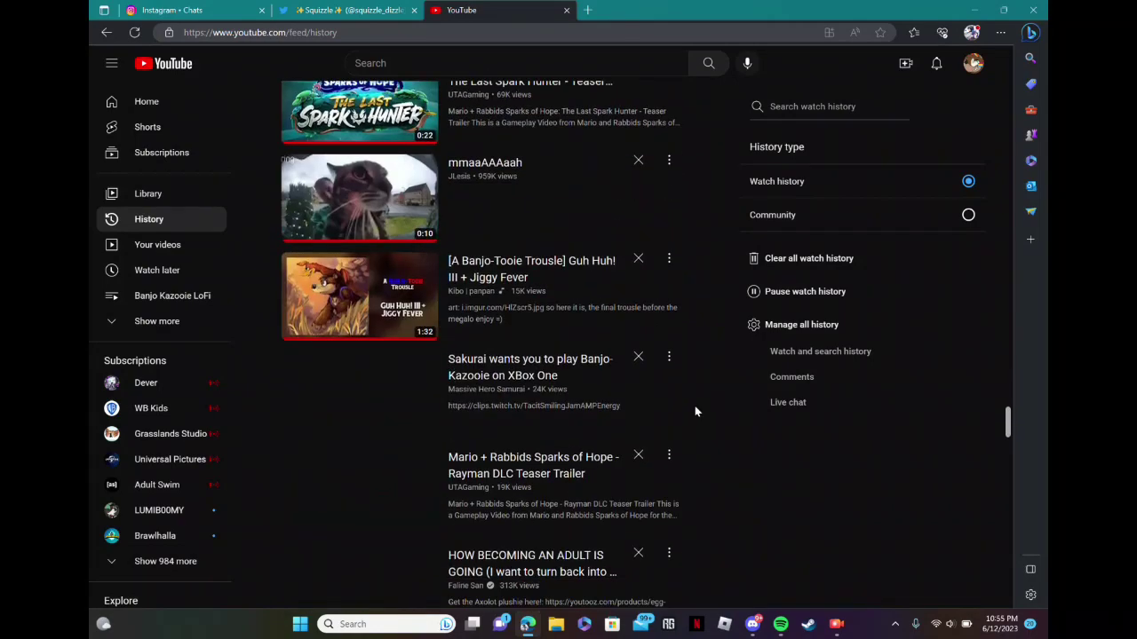
pyautogui.scroll(-3, 695, 410)
pyautogui.scroll(-2, 695, 411)
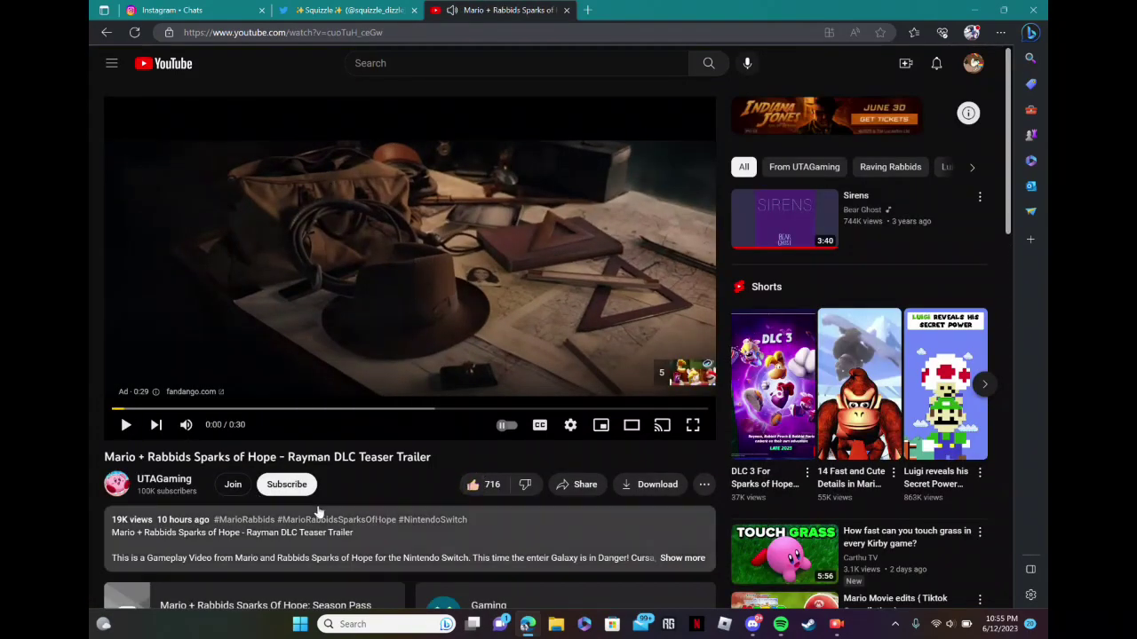
pyautogui.scroll(-5, 329, 180)
pyautogui.scroll(-4, 516, 383)
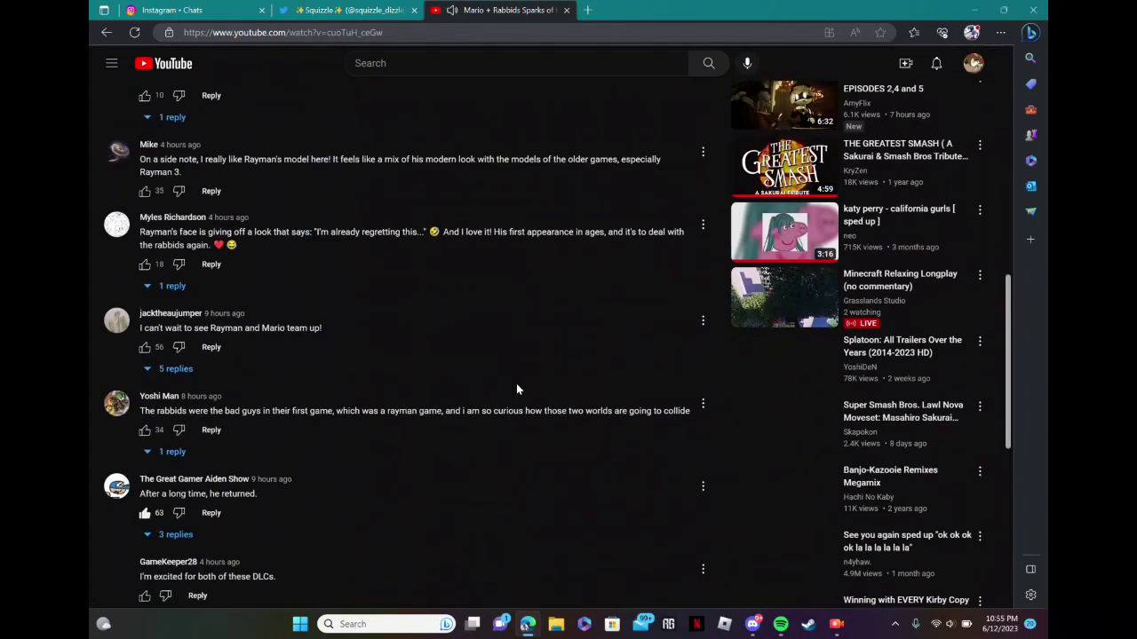